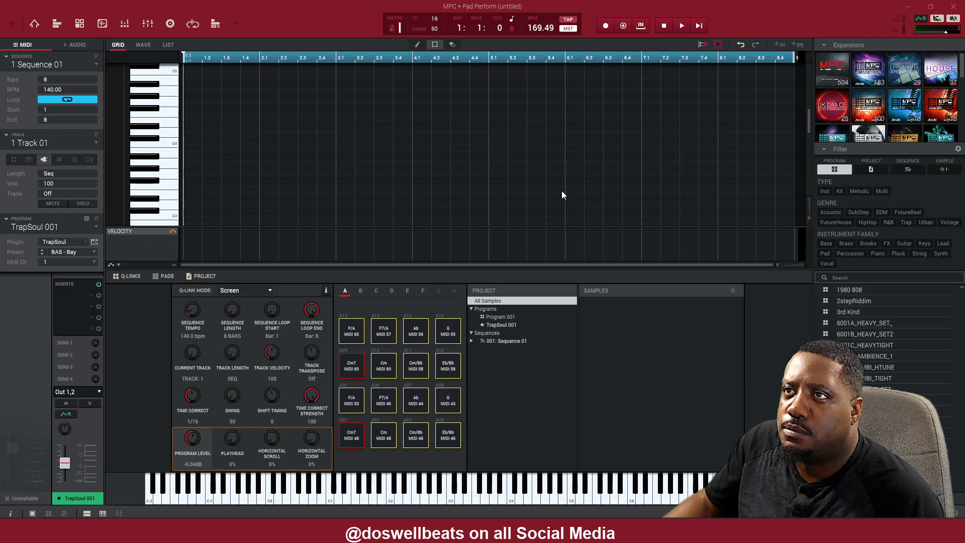
scroll(562, 191, down, 5)
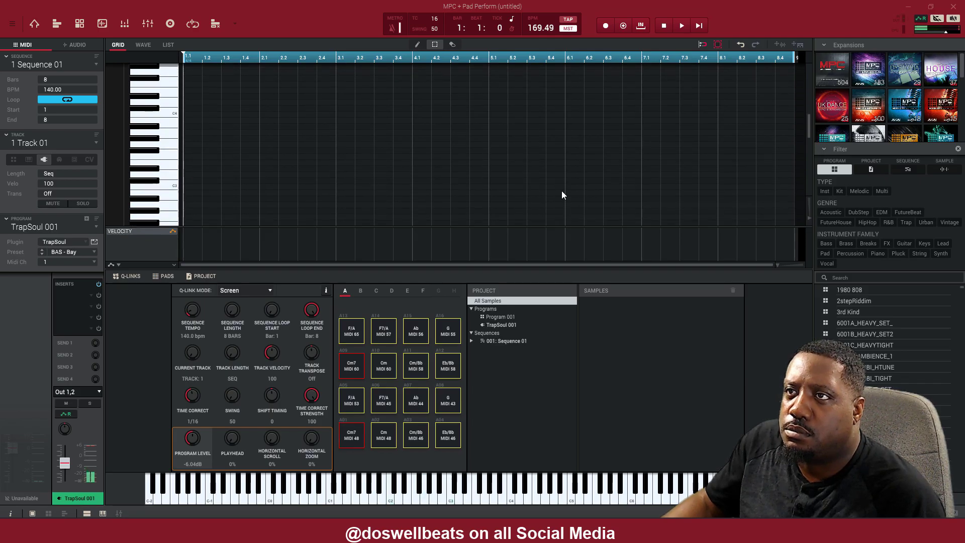
scroll(562, 192, up, 3)
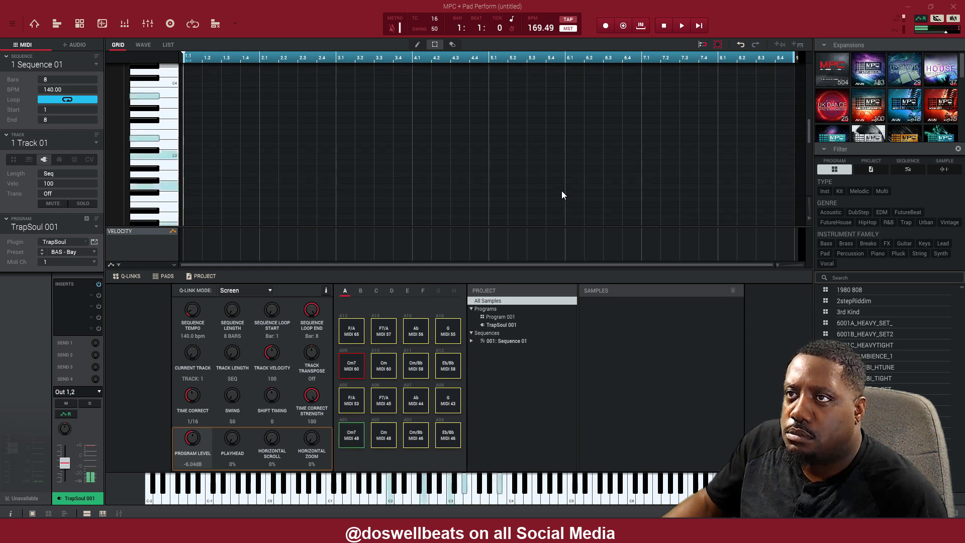
scroll(562, 191, up, 2)
scroll(562, 191, down, 1)
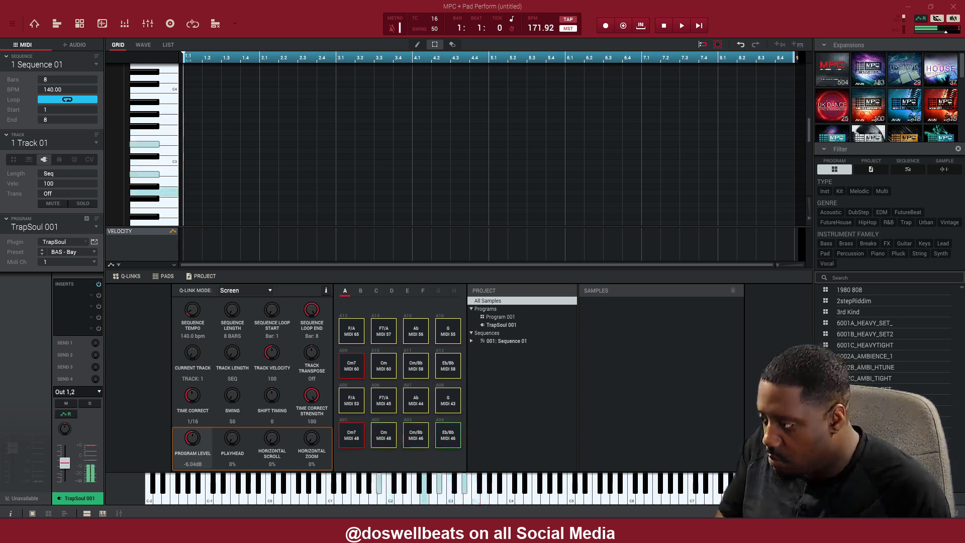
Play back the sequence to check the melo and melo 2 parts, toggling solo on the melo 2 track.
key(space)
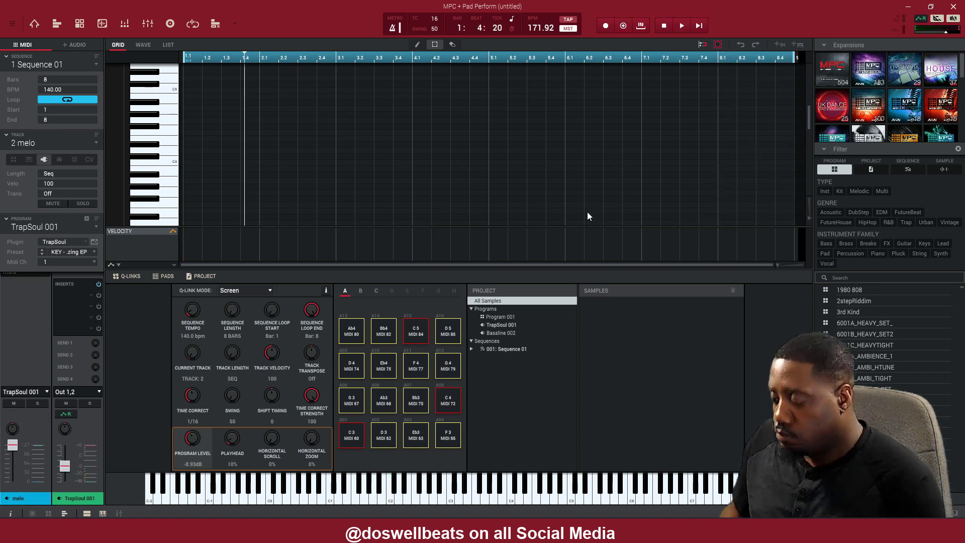
key(space)
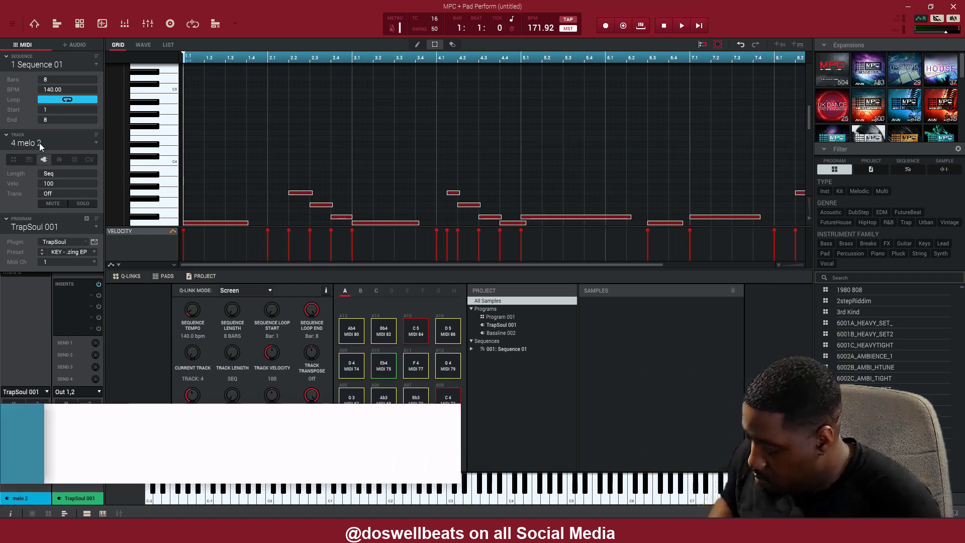
key(space)
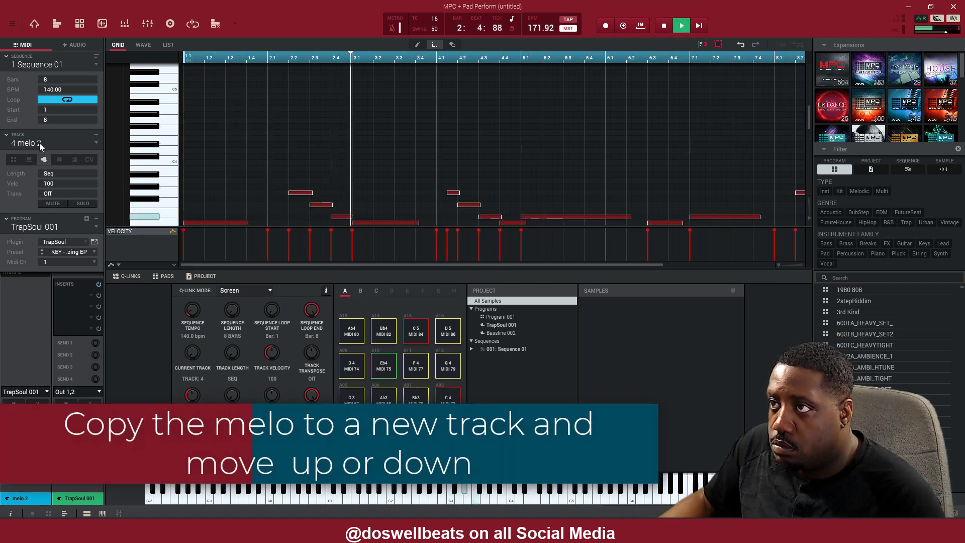
click(84, 203)
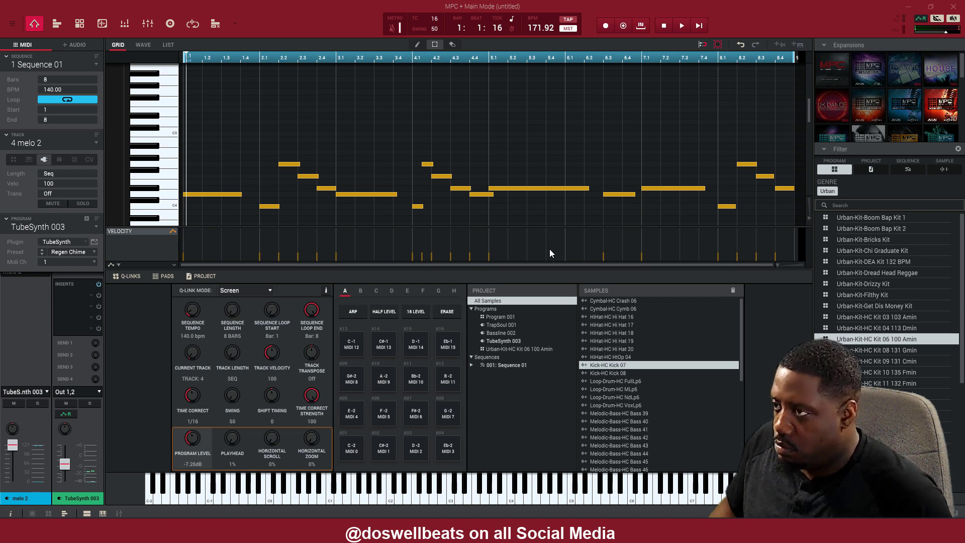
key(space)
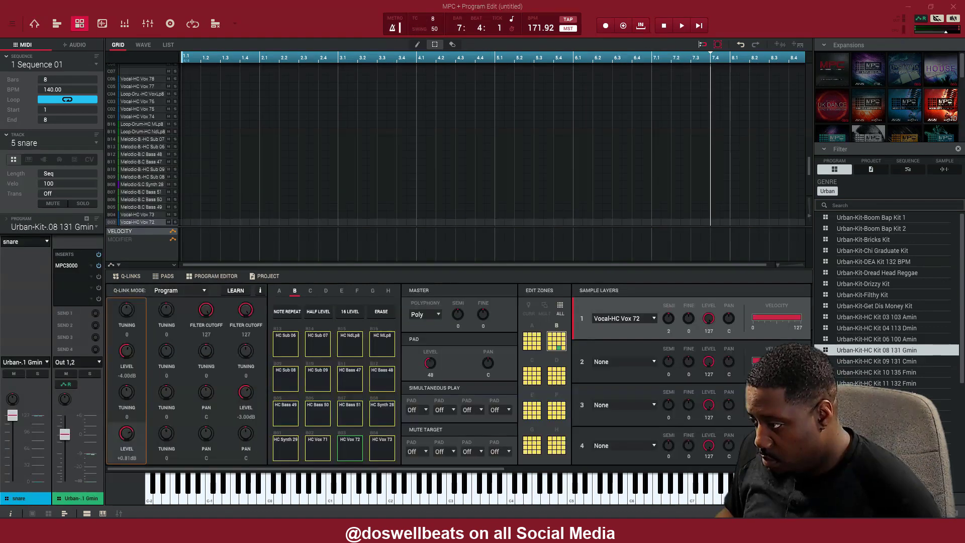
Play the sequence, rename track 5 from snare to vox, and show all tracks in Track View.
key(space)
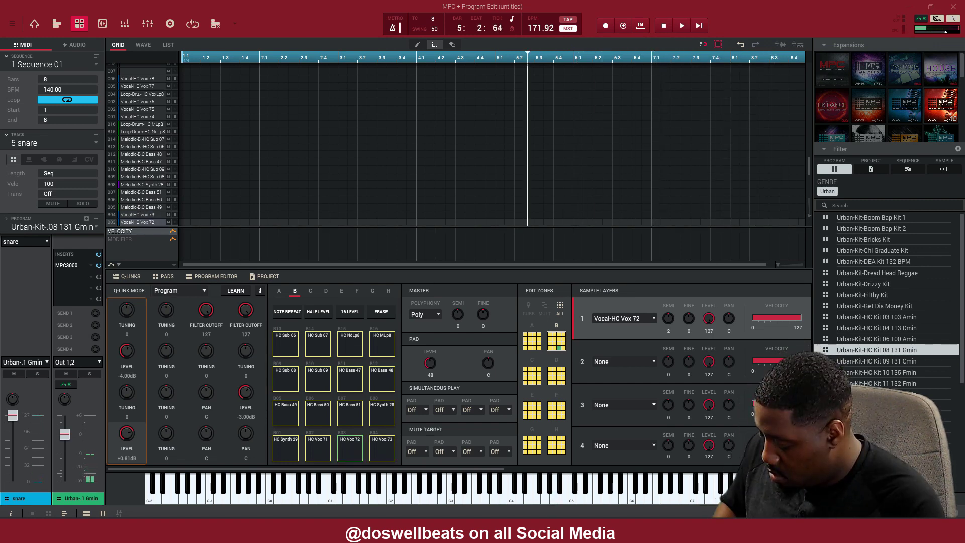
key(space)
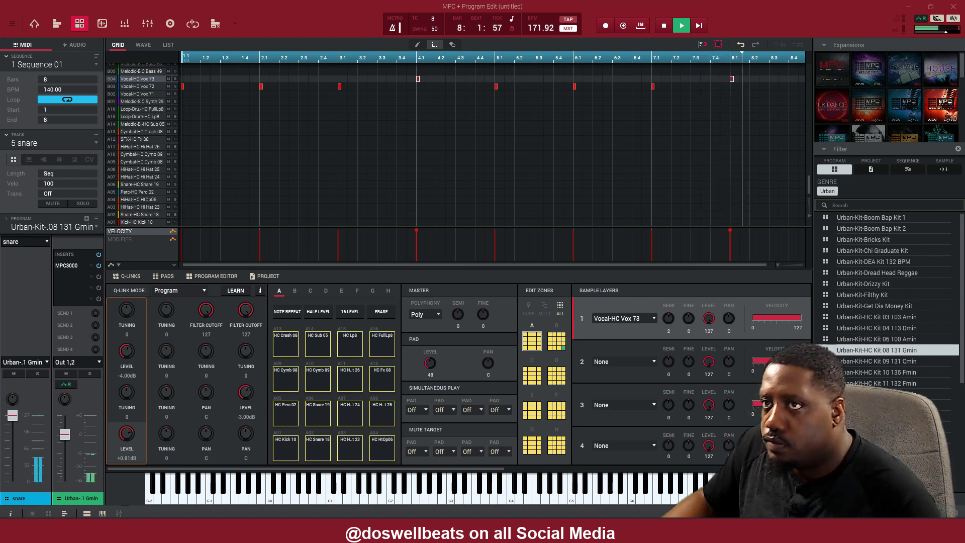
double_click(28, 144)
text(vox)
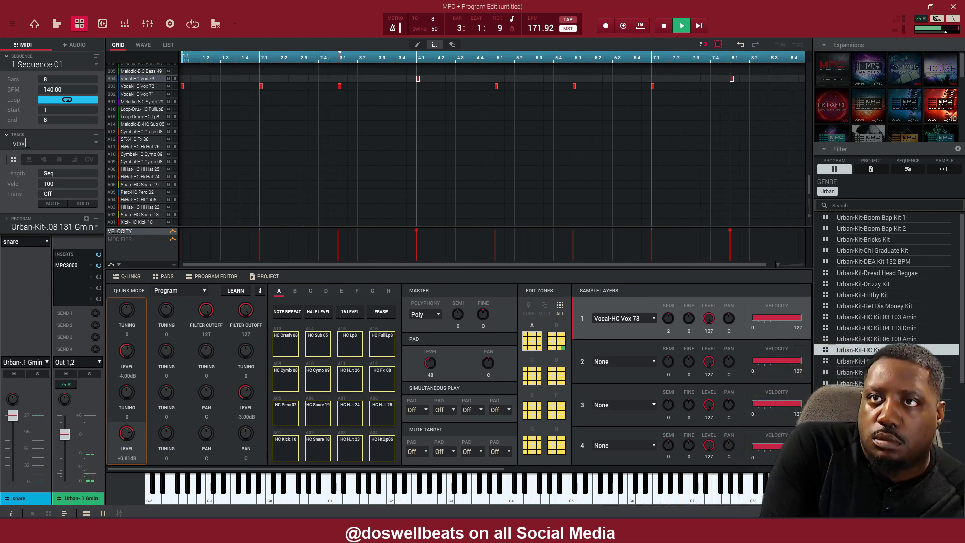
key(Return)
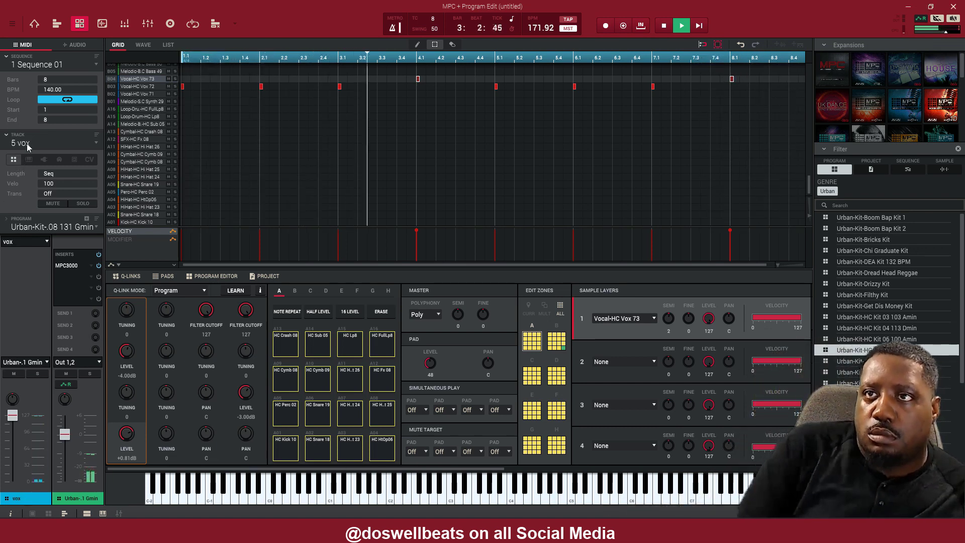
click(60, 25)
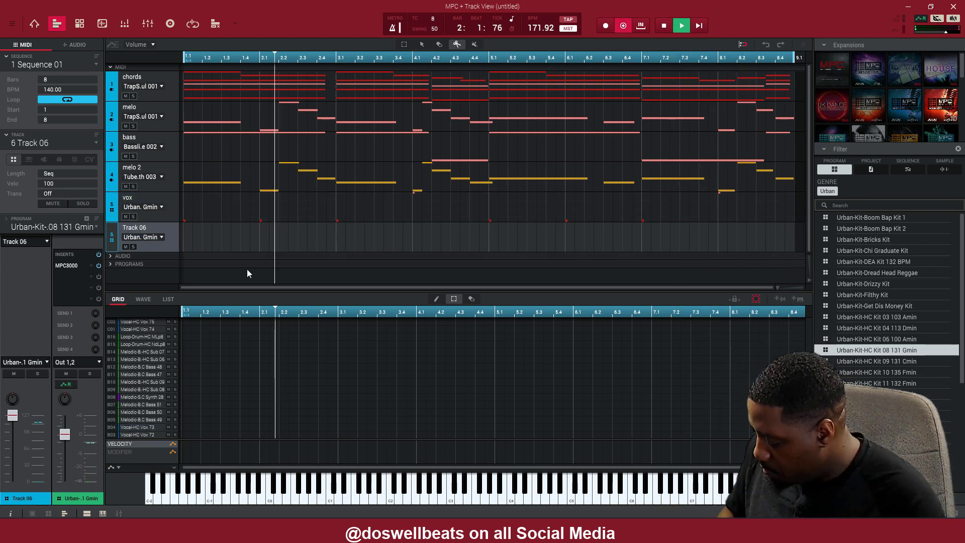
Delete the Track 06 hits at the start of bars 1, 3, 5 and 7.
key(space)
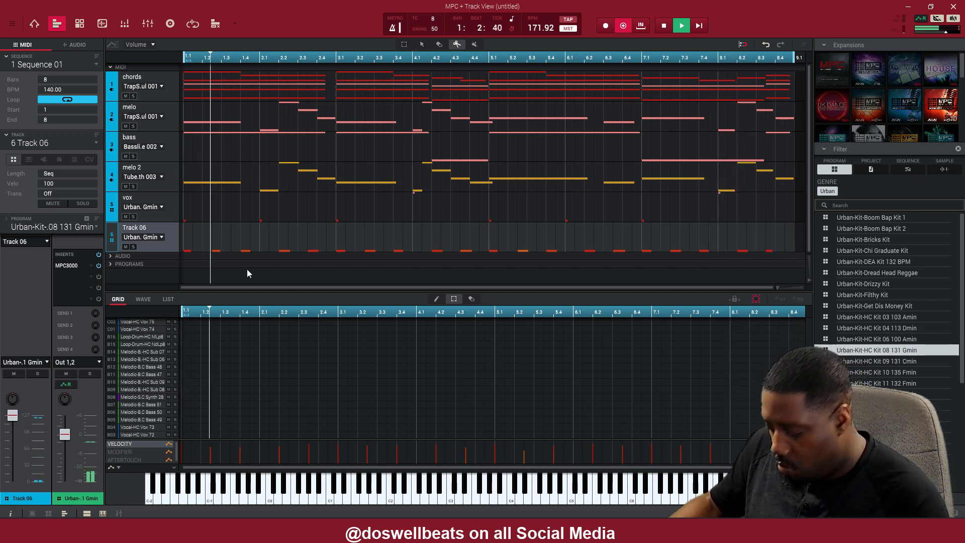
click(189, 247)
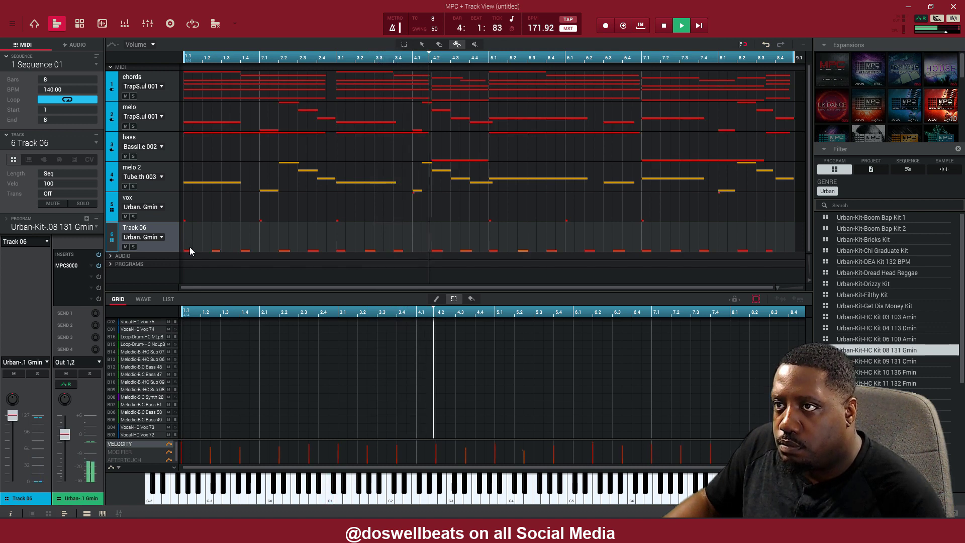
click(185, 251)
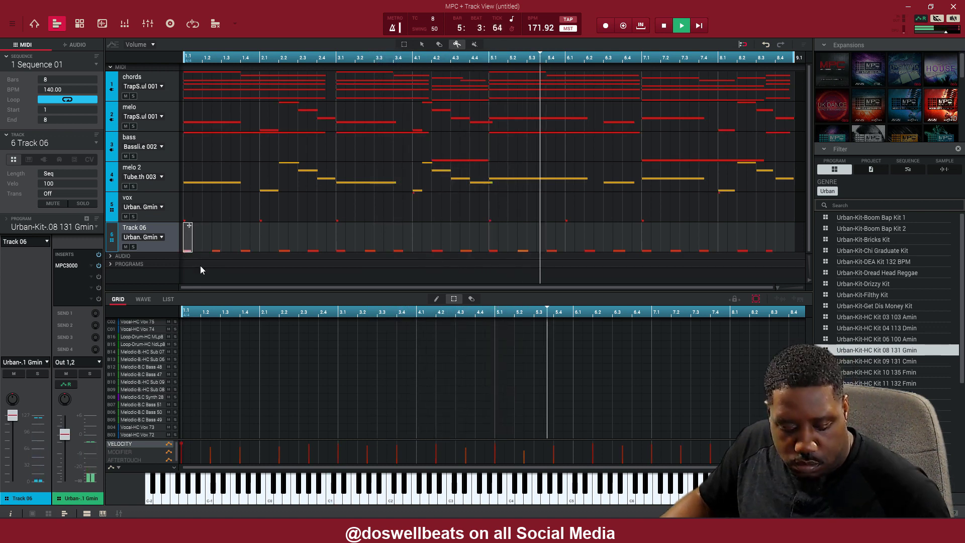
key(Delete)
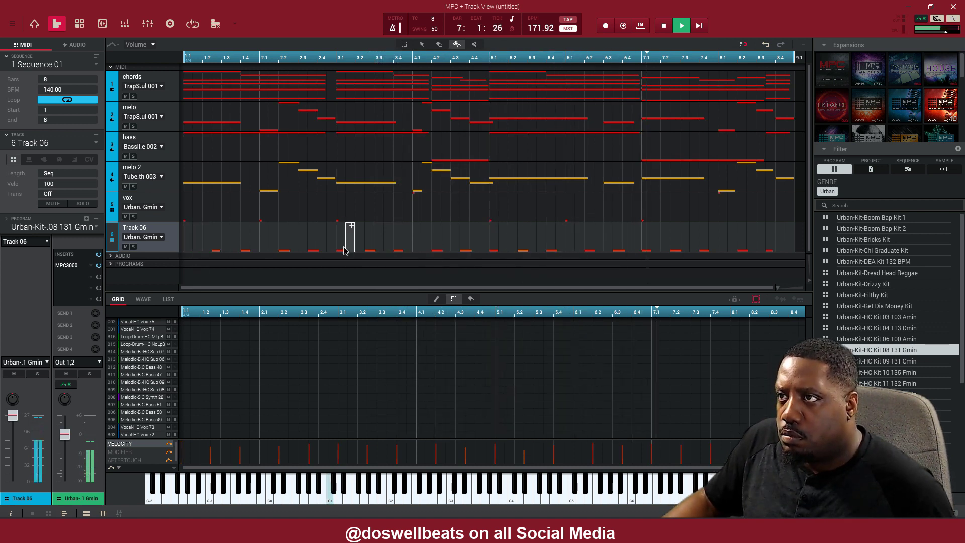
drag(344, 248, 337, 248)
key(Delete)
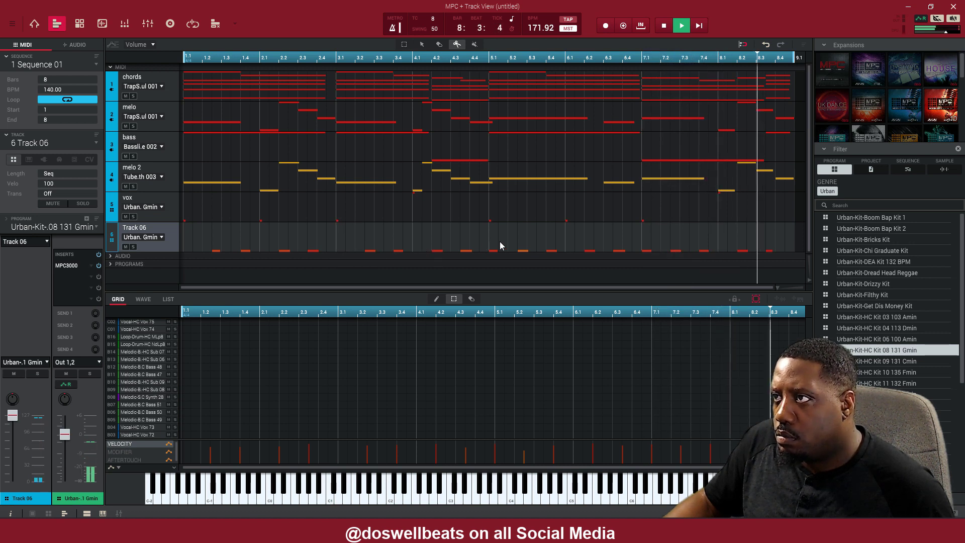
drag(501, 245, 490, 249)
key(Delete)
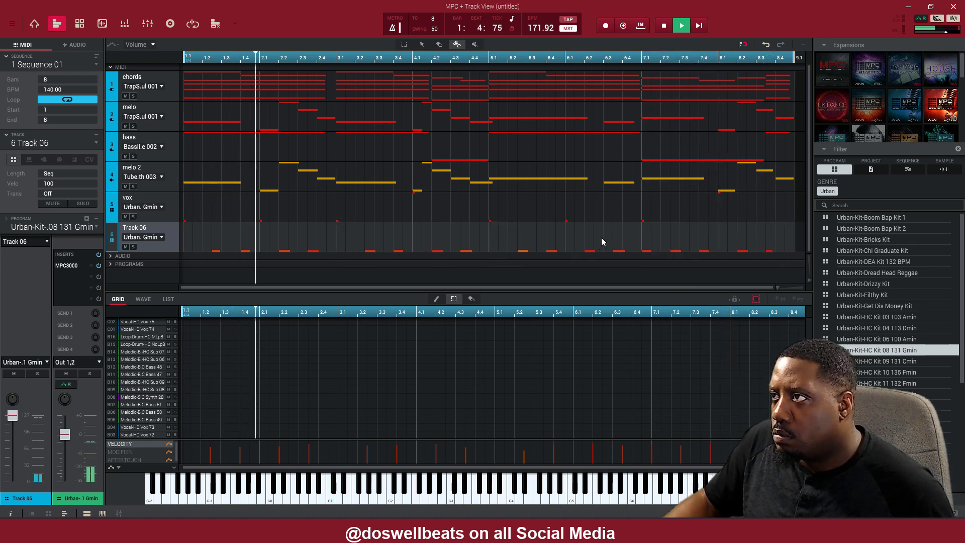
click(649, 239)
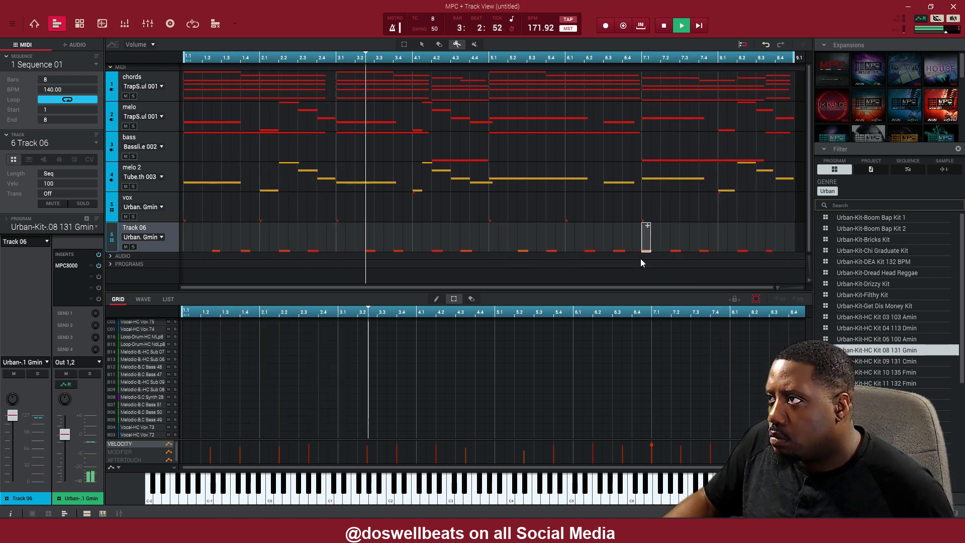
key(Delete)
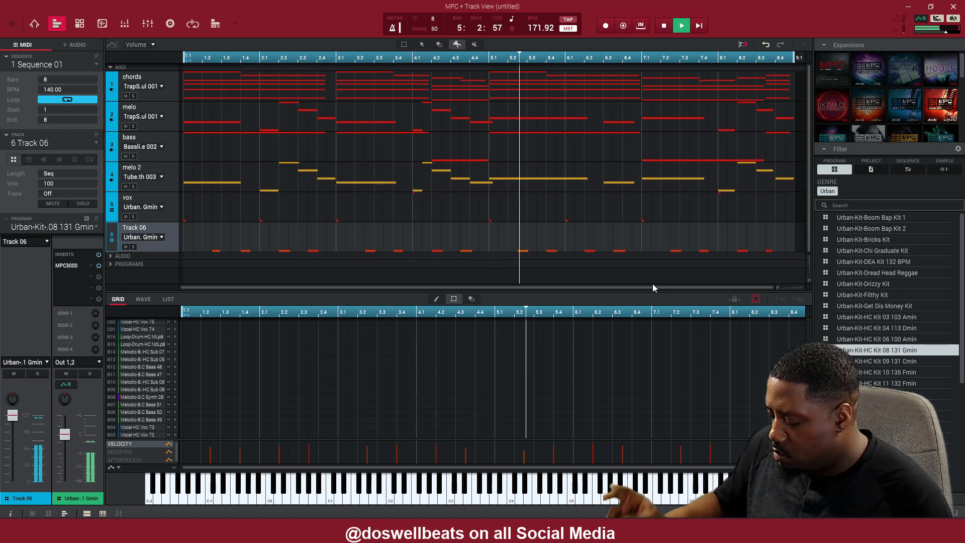
Set the browser filter to samples and return to Track View from the channel mixer.
click(944, 170)
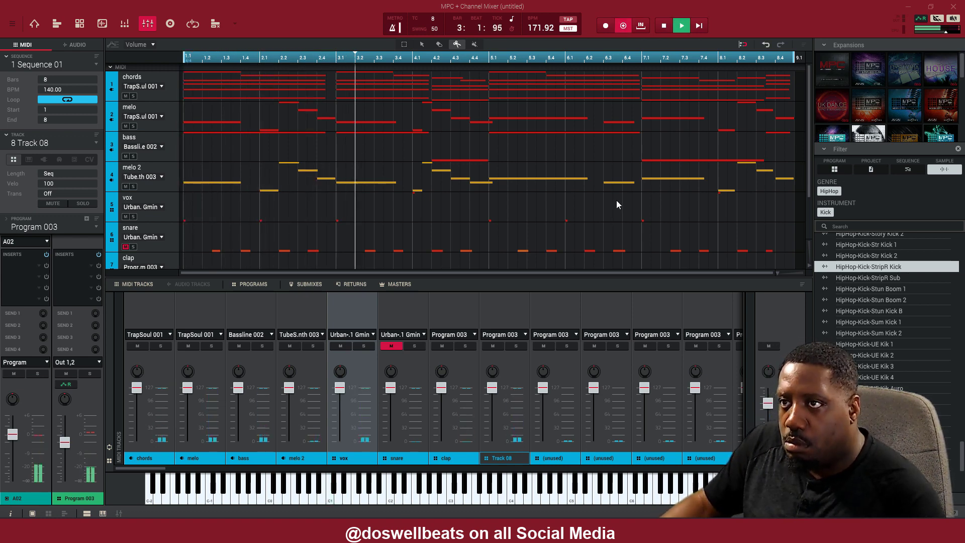
scroll(616, 200, down, 2)
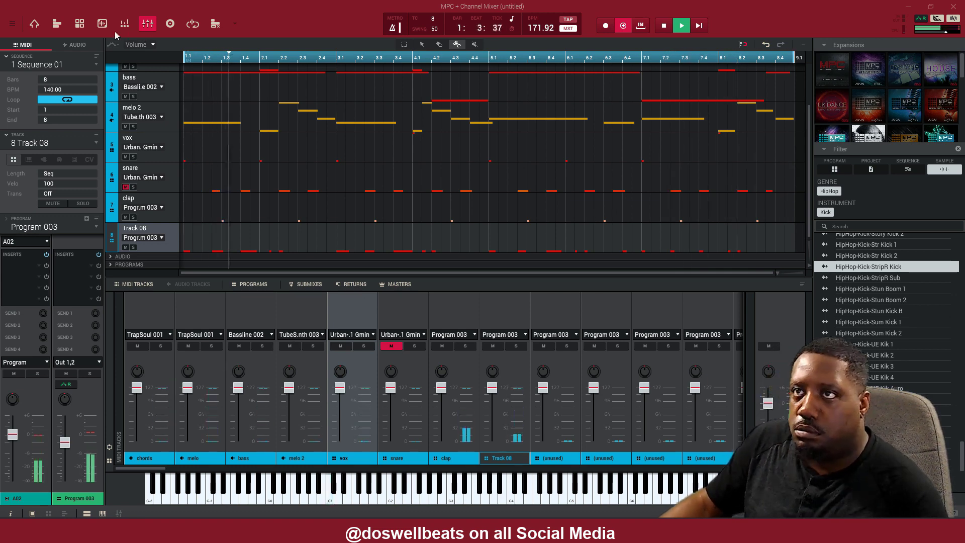
click(57, 24)
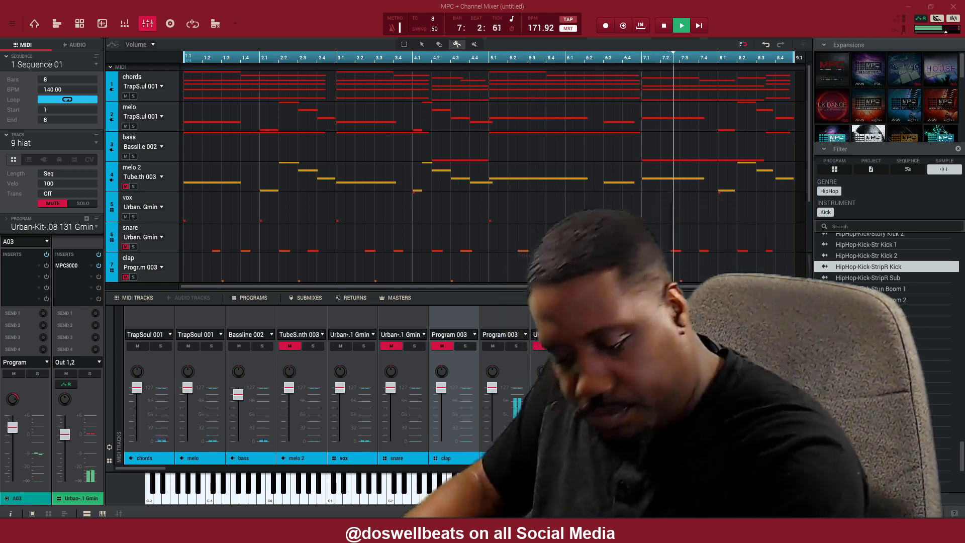
Unmute the hiat, clap, snare and melo 2 tracks in the channel mixer.
click(545, 347)
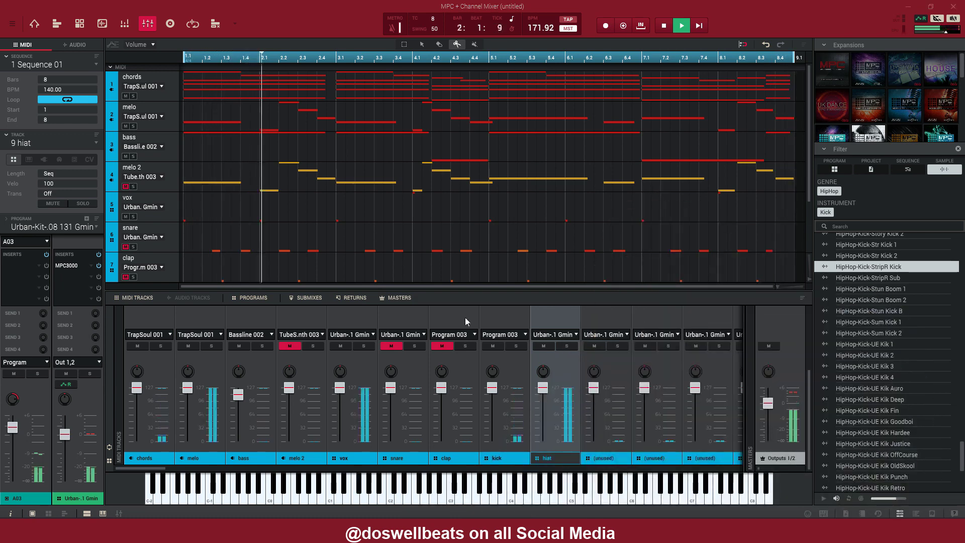
click(442, 346)
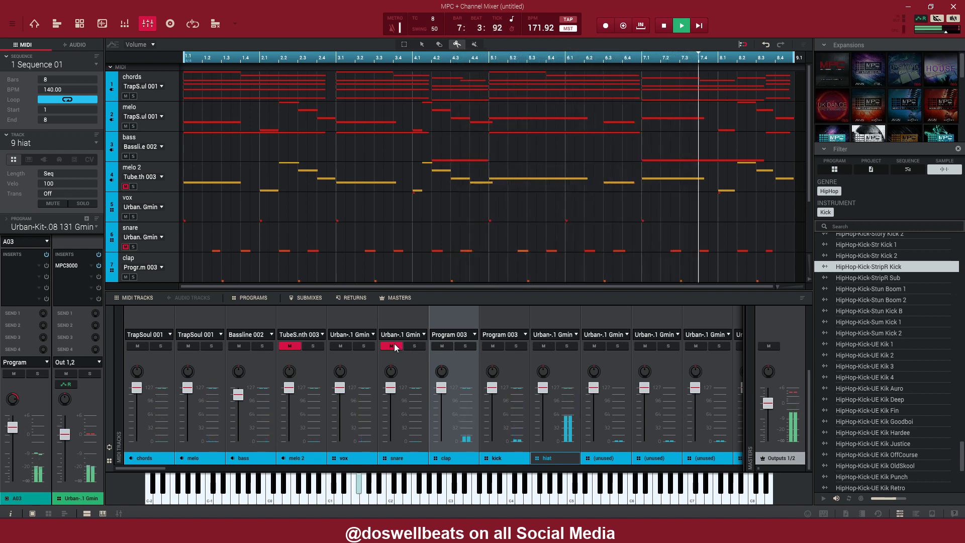
click(389, 346)
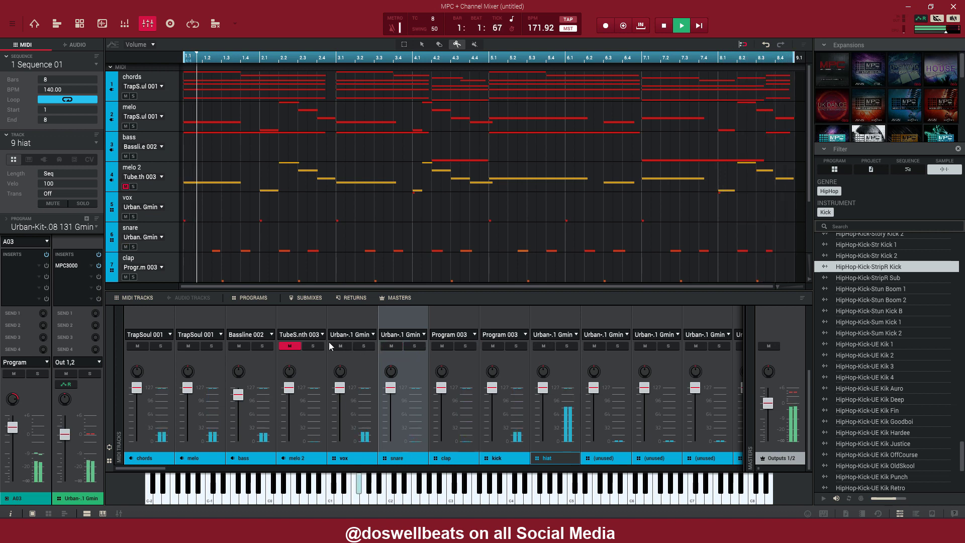
click(290, 346)
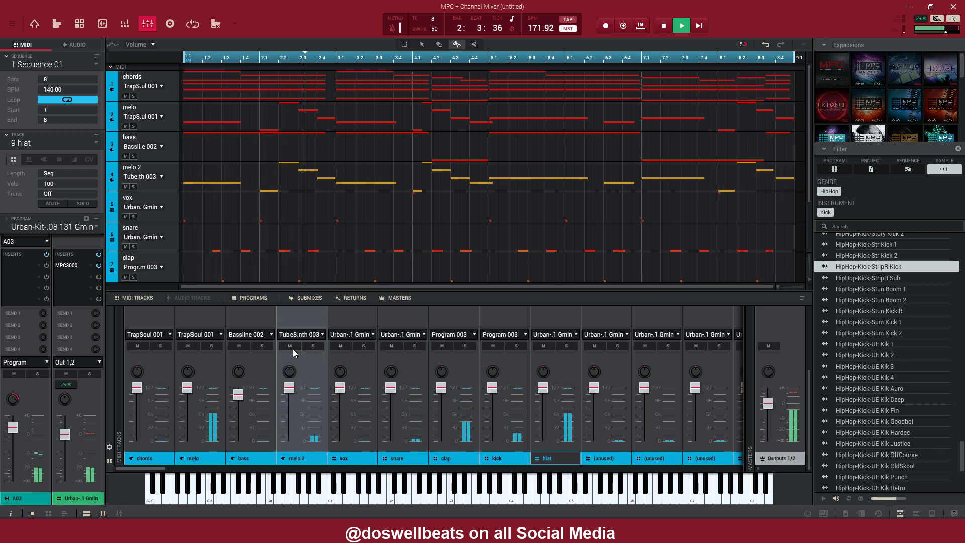
Mute the chords, melo and clap tracks during playback, and bring the chords and melo back in.
click(138, 346)
click(183, 346)
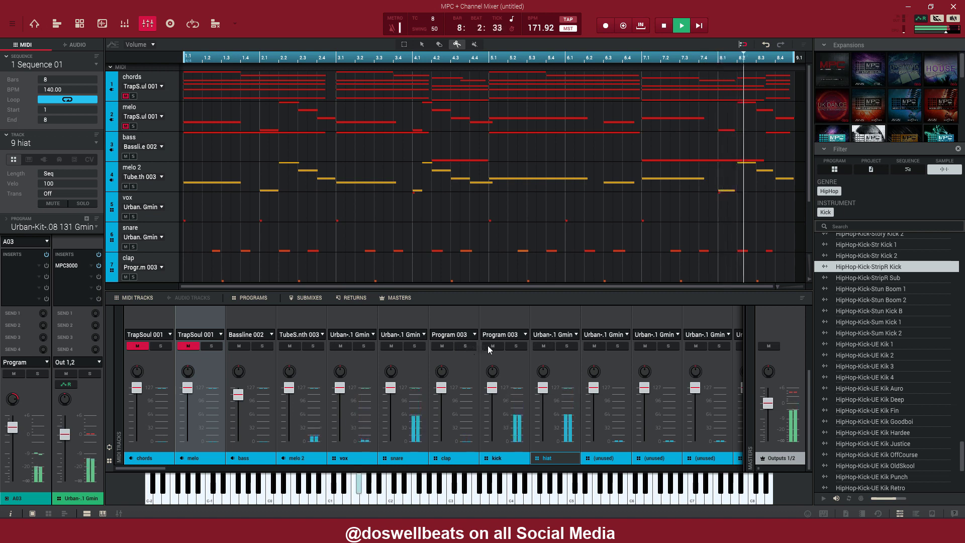
click(441, 346)
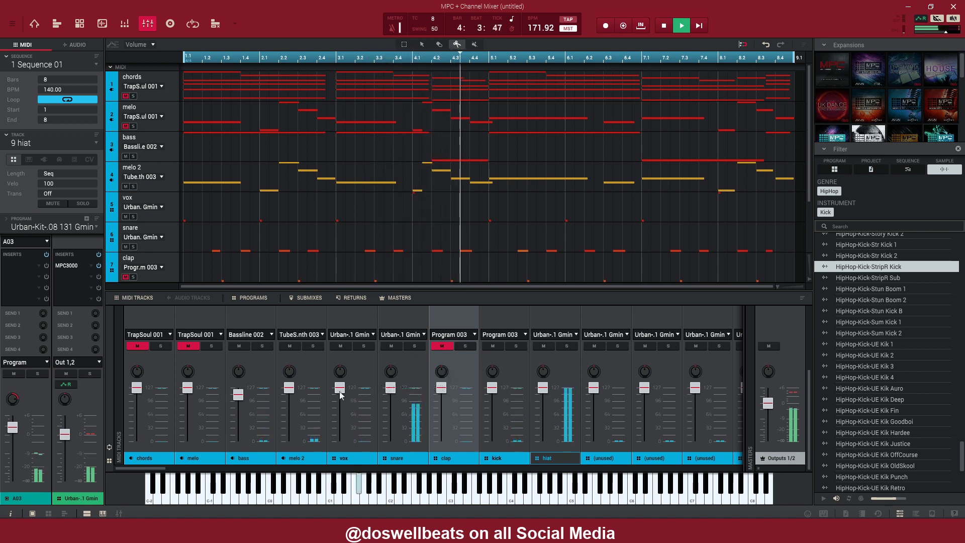
click(138, 345)
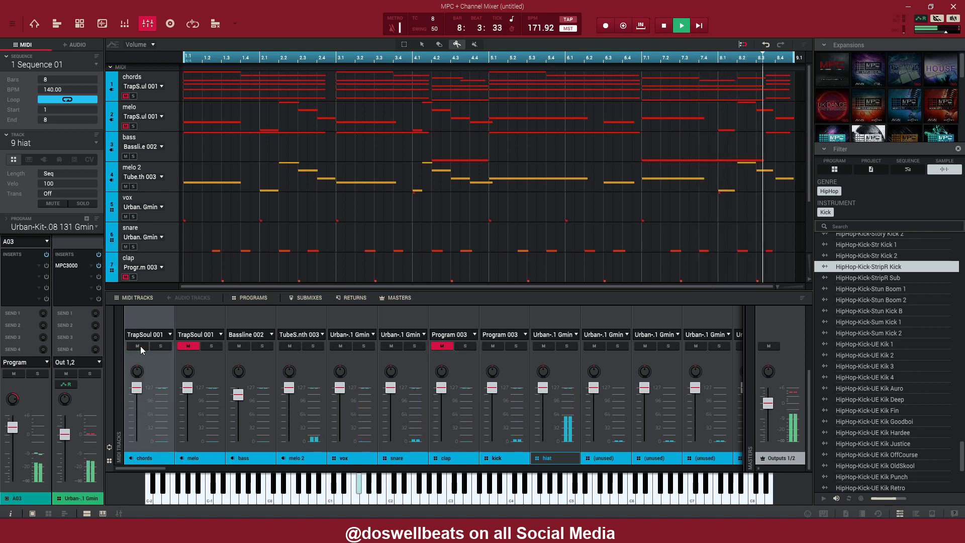
click(188, 345)
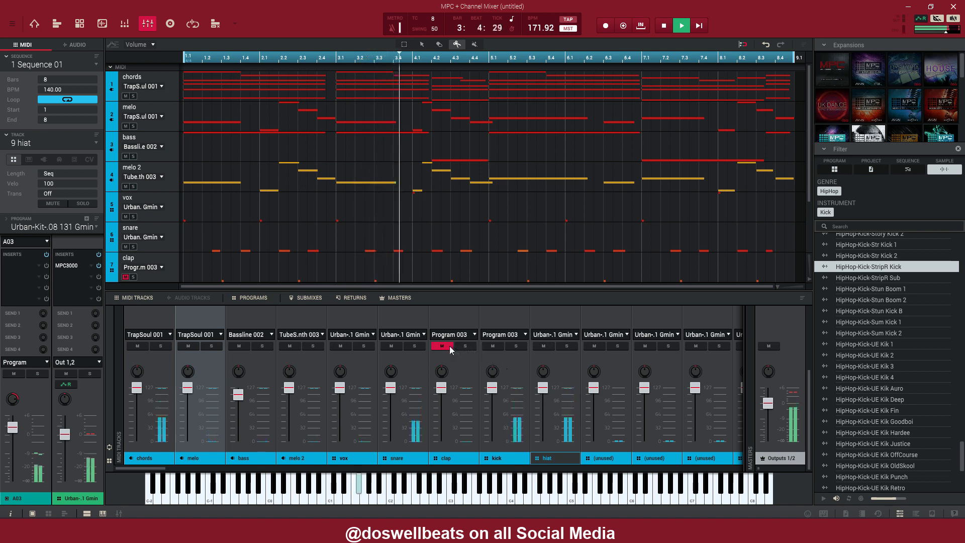
Mute the snare, hiat and kick tracks in the mixer during playback.
click(392, 346)
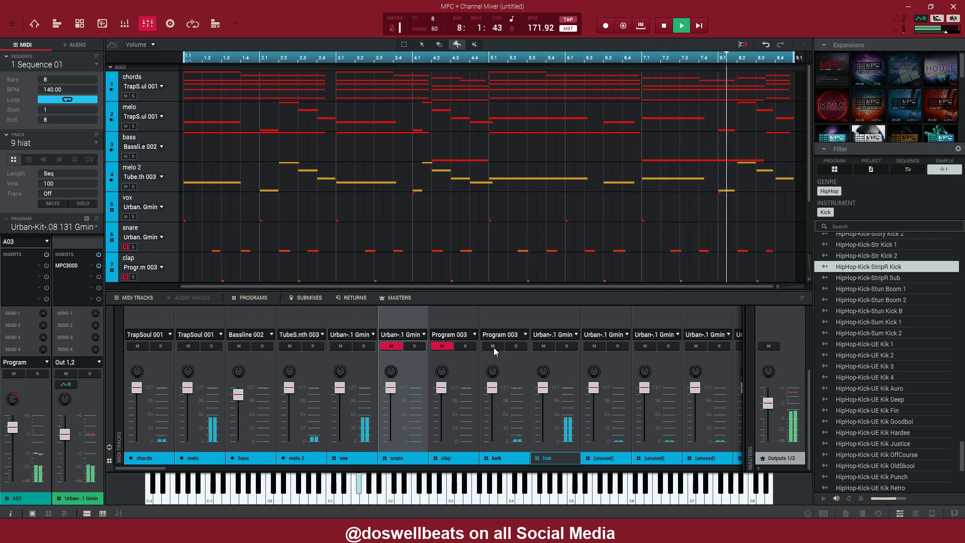
click(544, 346)
click(493, 346)
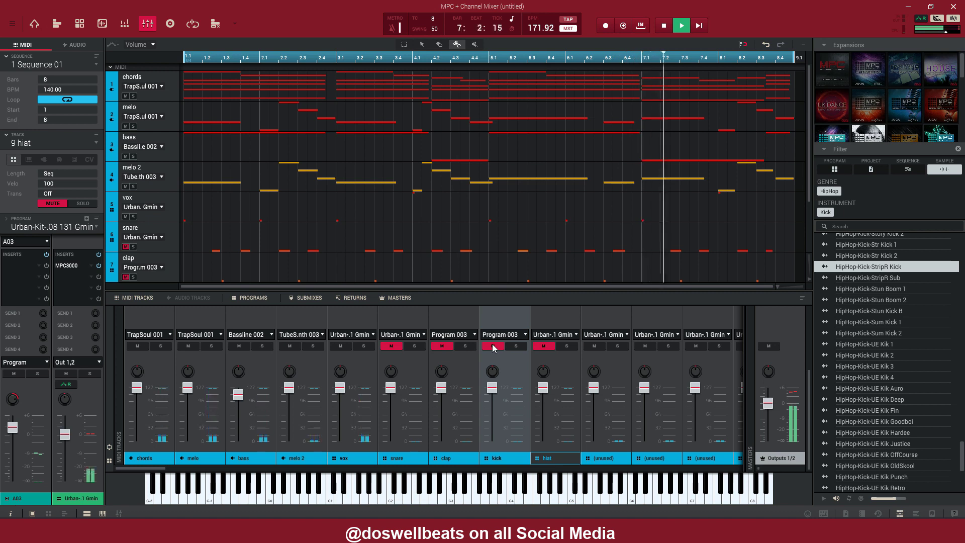
Unmute the clap, snare, hiat and kick tracks one after another and stop playback.
click(443, 346)
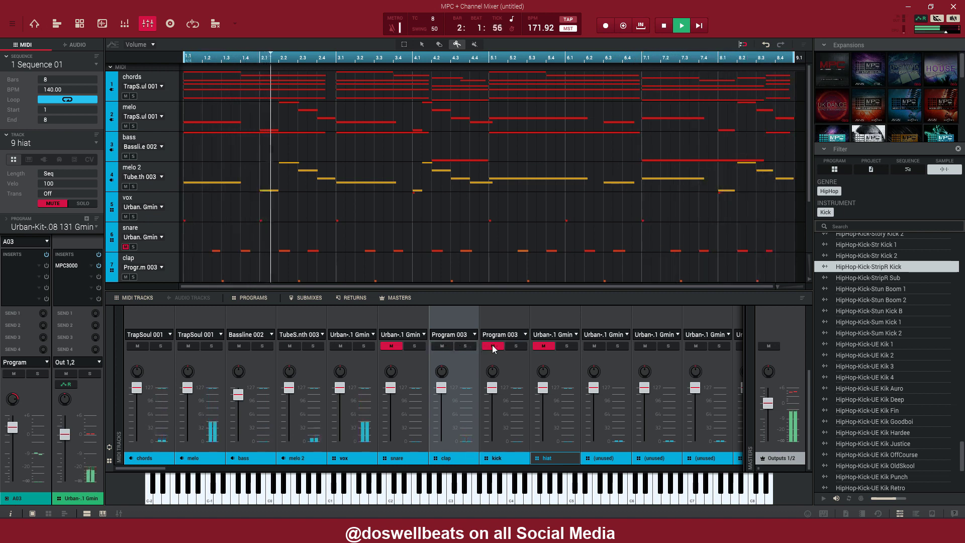
click(398, 346)
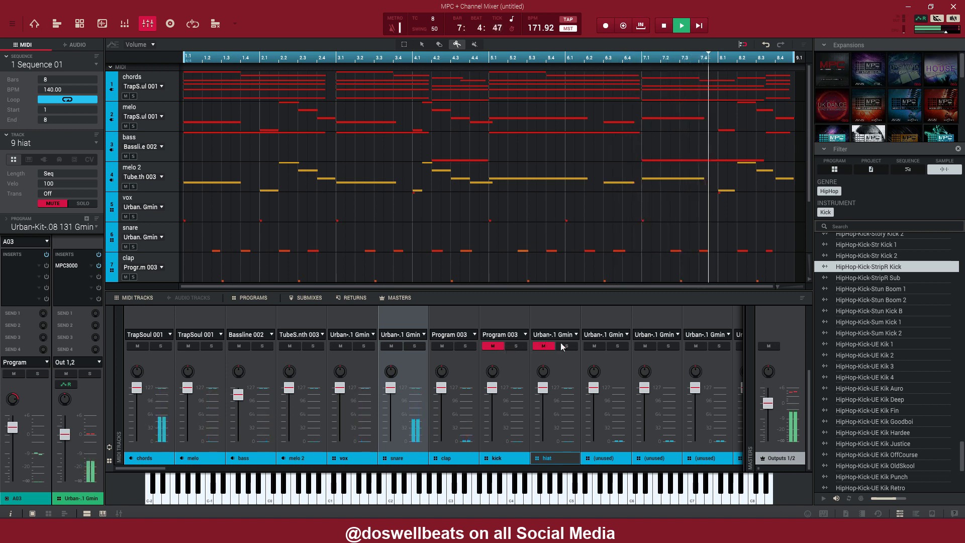
click(543, 346)
click(494, 346)
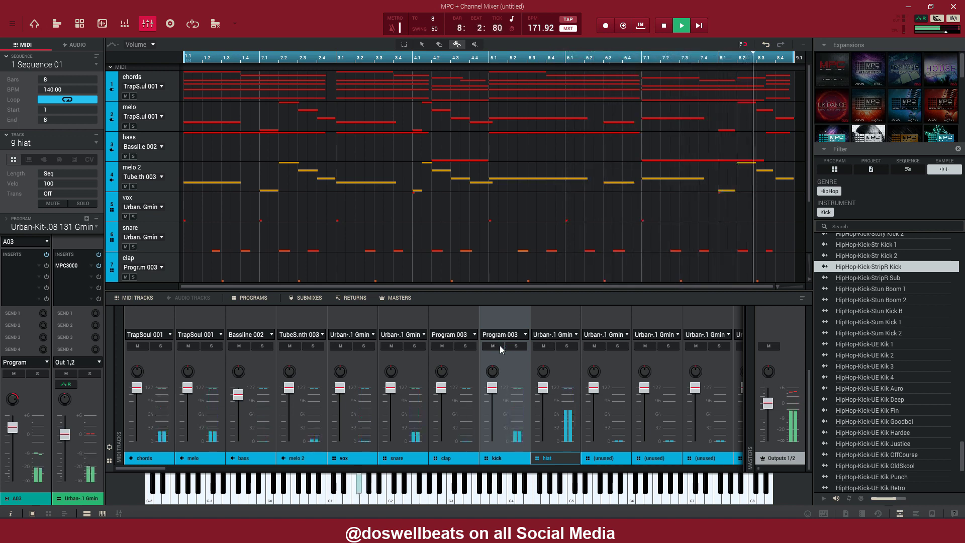
key(space)
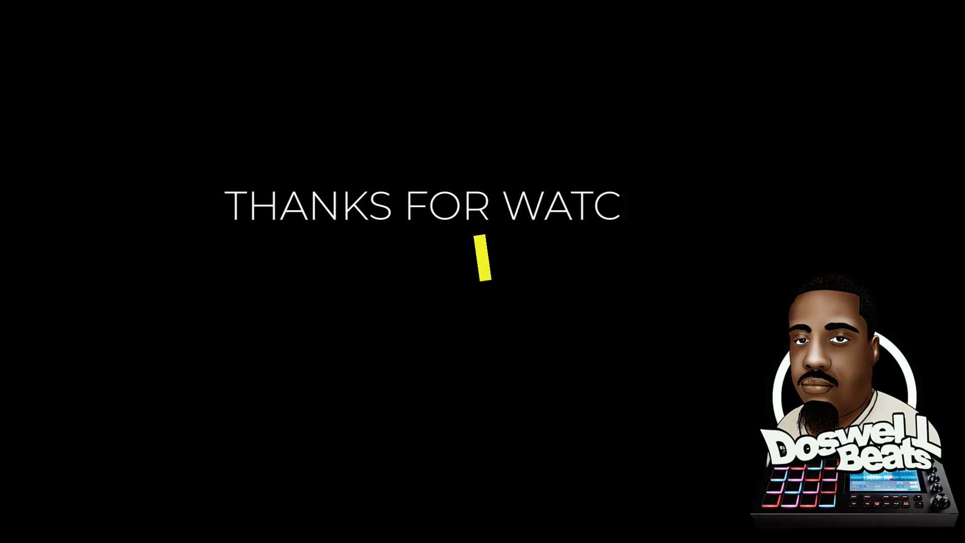